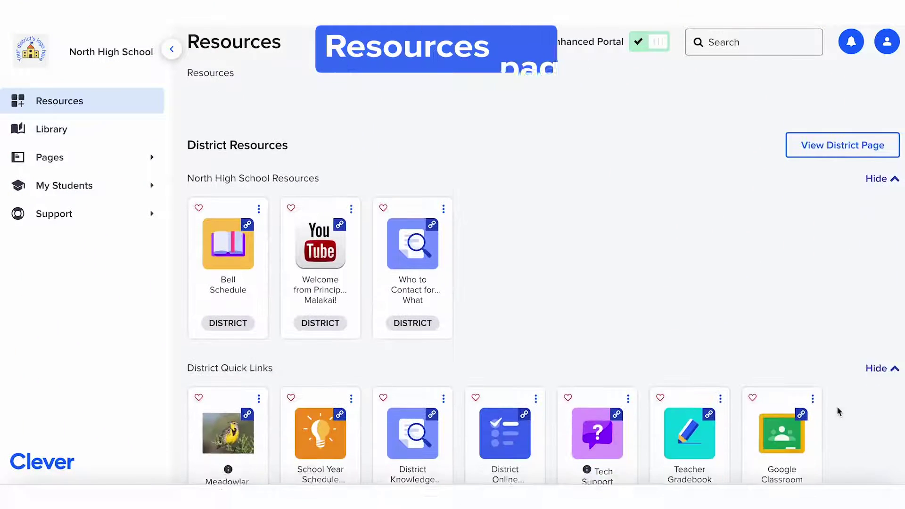
Favorite the district's 'Who to Contact for... What' resource
scroll(839, 411, down, 4)
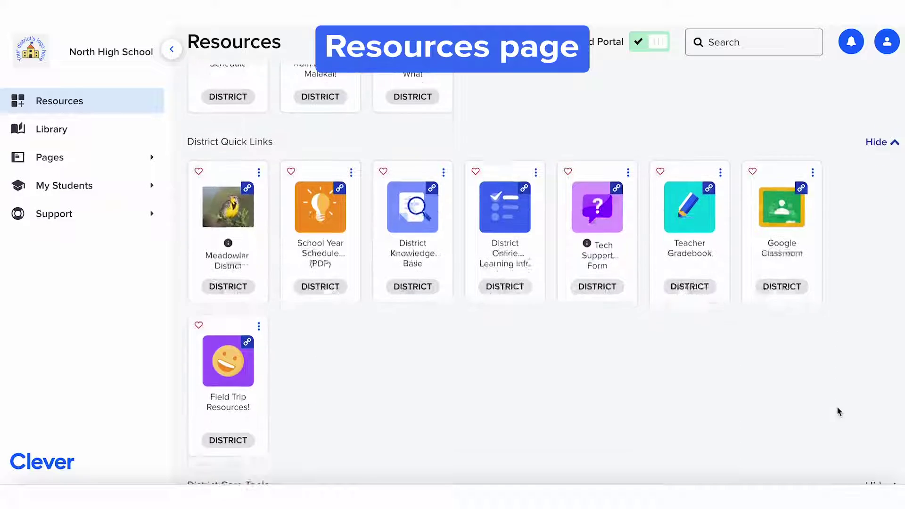
scroll(839, 412, down, 1)
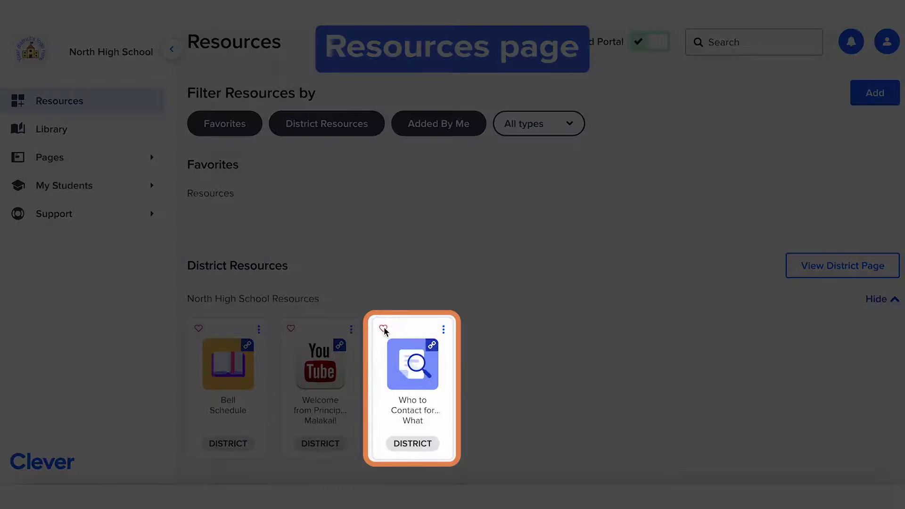
click(383, 329)
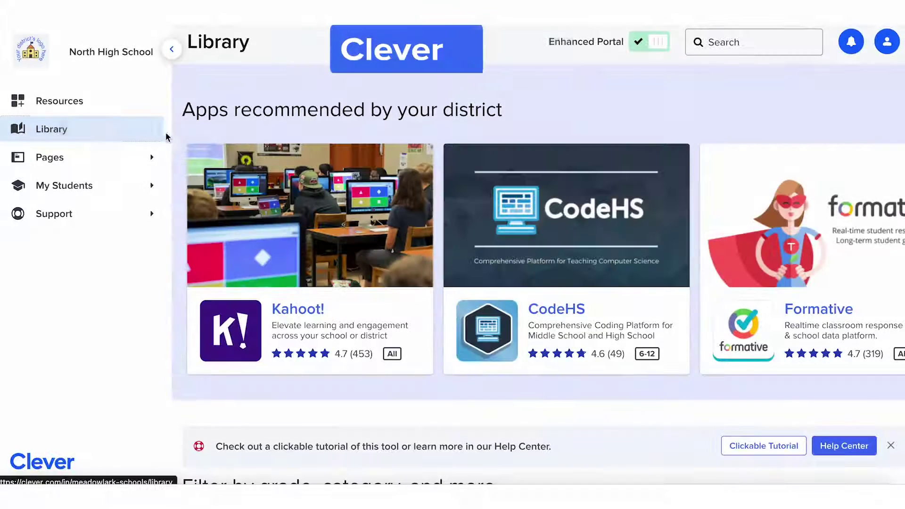
Filter Library apps to Technology & 21st Century Skills for grades 3-5 and browse the results
scroll(177, 136, down, 5)
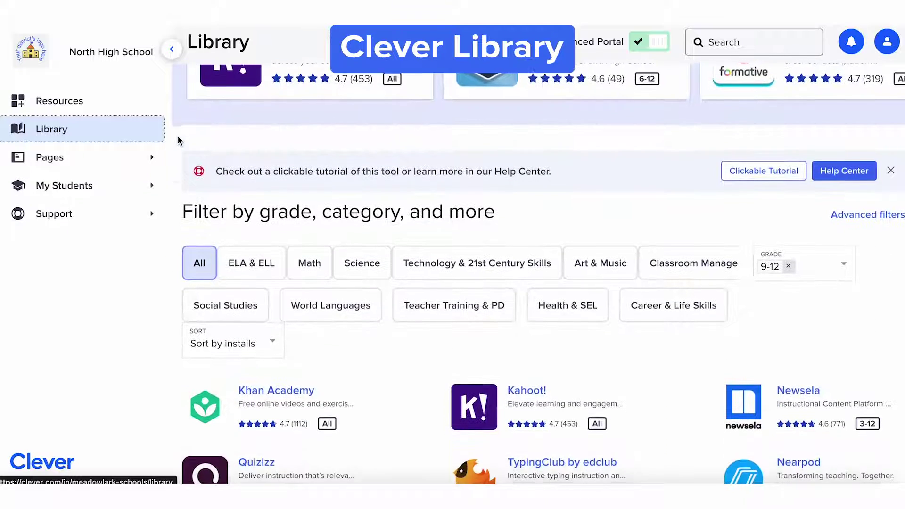
scroll(177, 136, down, 2)
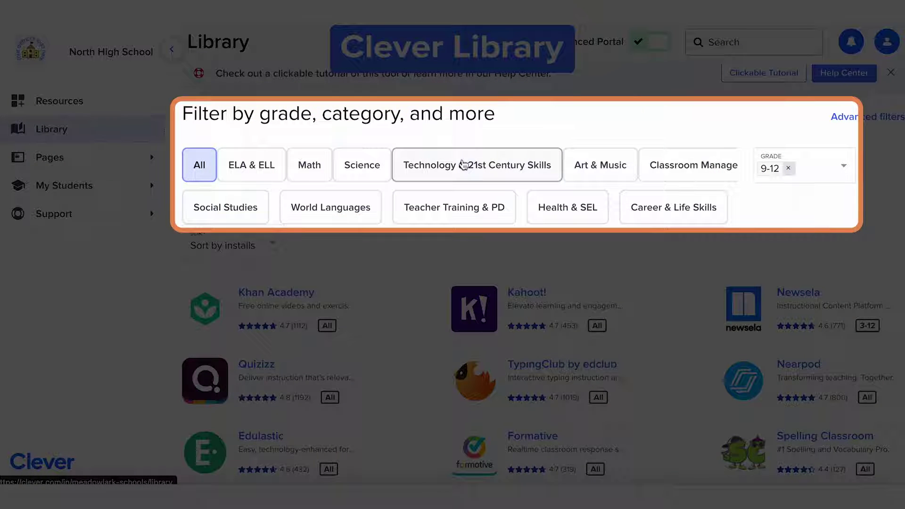
click(463, 165)
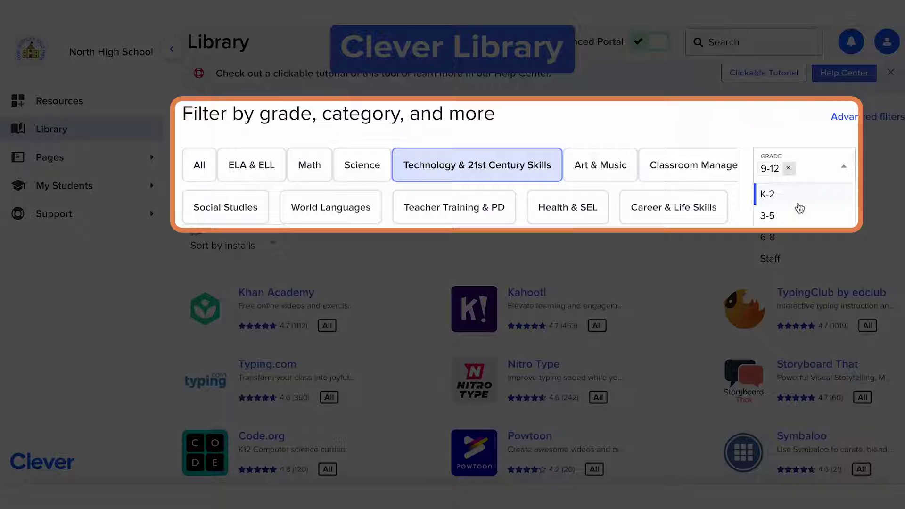
click(788, 169)
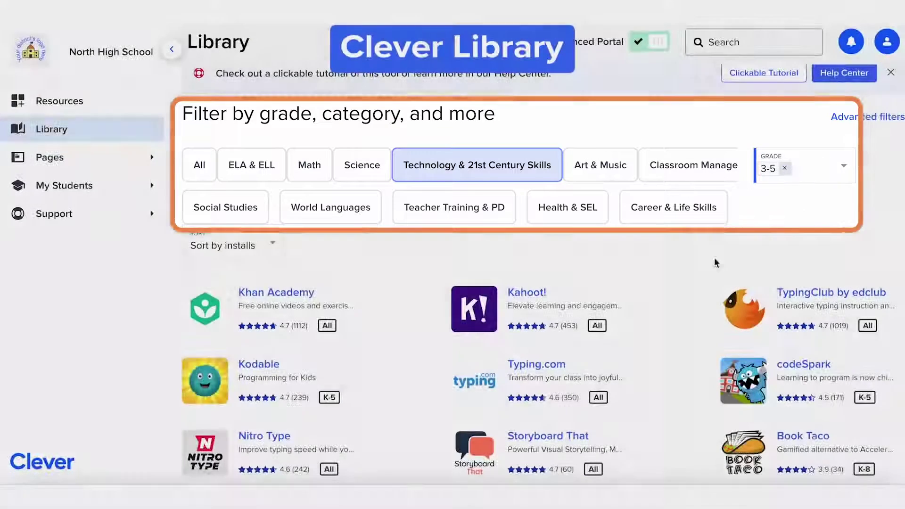
scroll(691, 338, down, 2)
scroll(691, 337, down, 3)
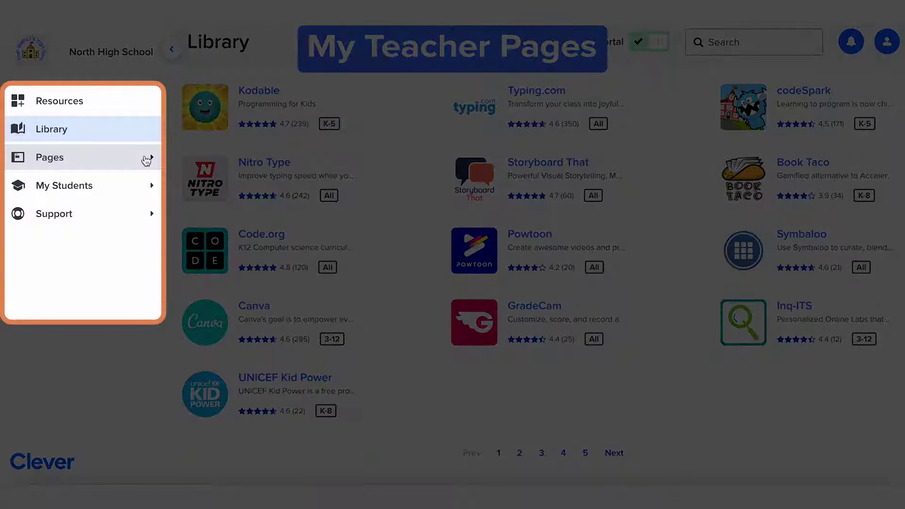
Open the Science Class page from My Teacher Pages
click(147, 160)
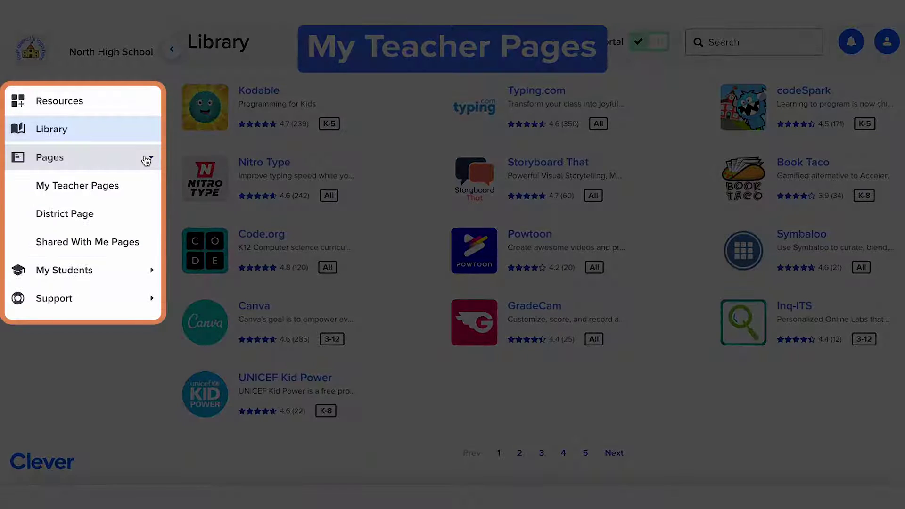
click(147, 190)
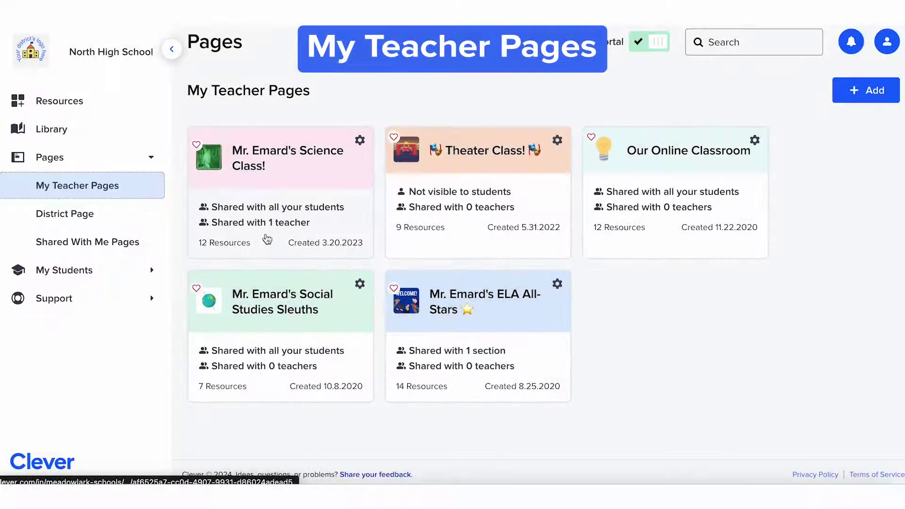
click(271, 241)
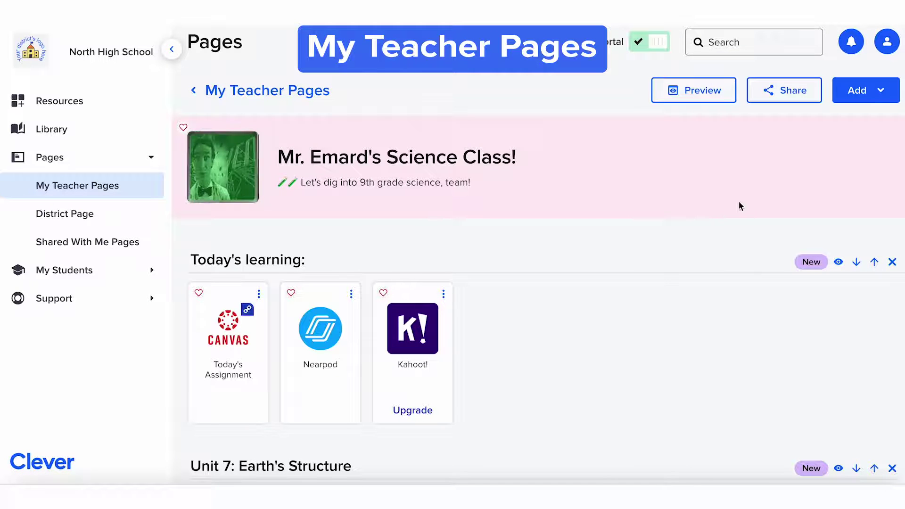
Review the page's Add menu options and scroll through its sections
click(890, 101)
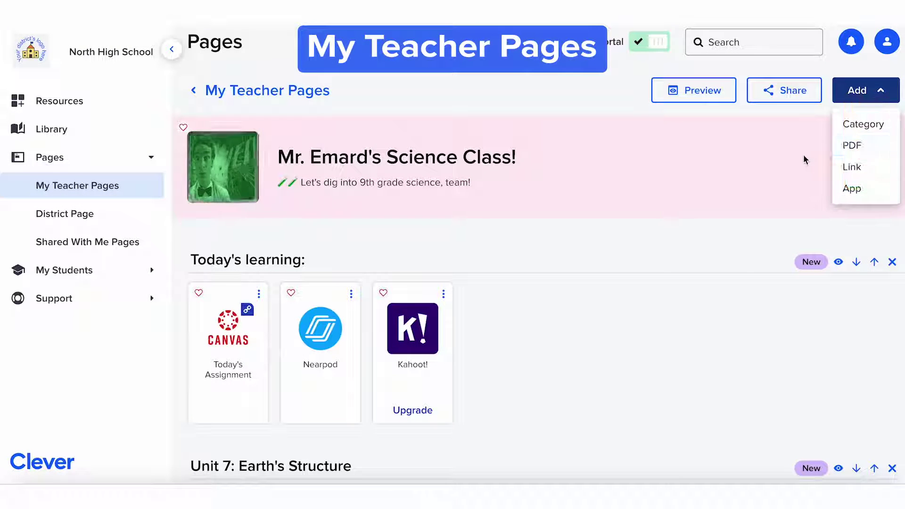
click(805, 159)
scroll(726, 326, down, 4)
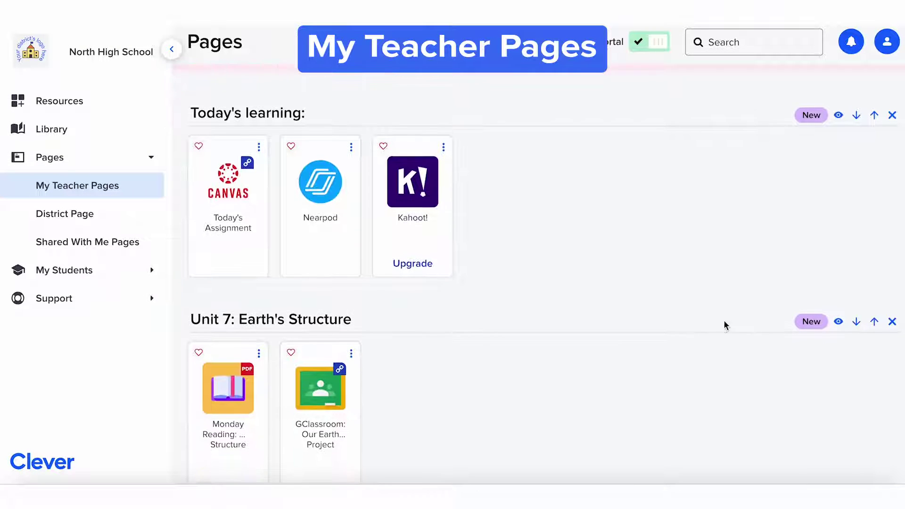
scroll(725, 322, down, 3)
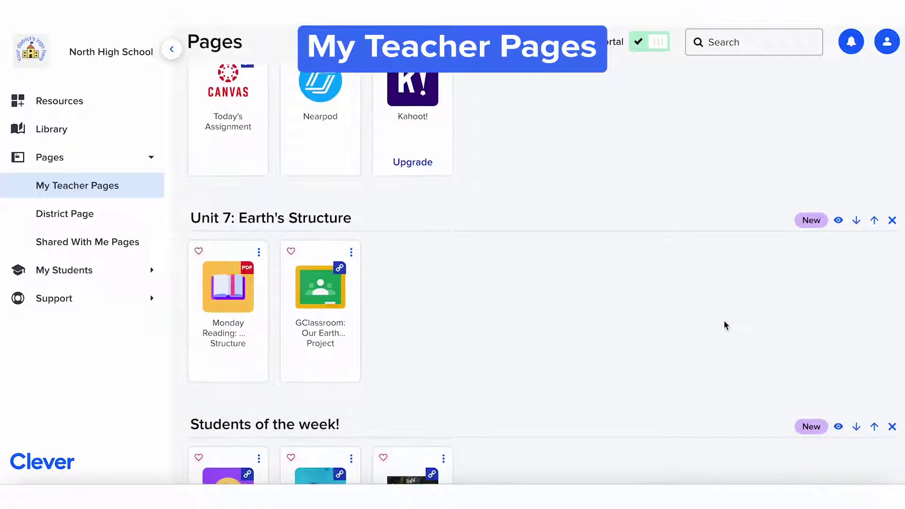
scroll(724, 325, down, 1)
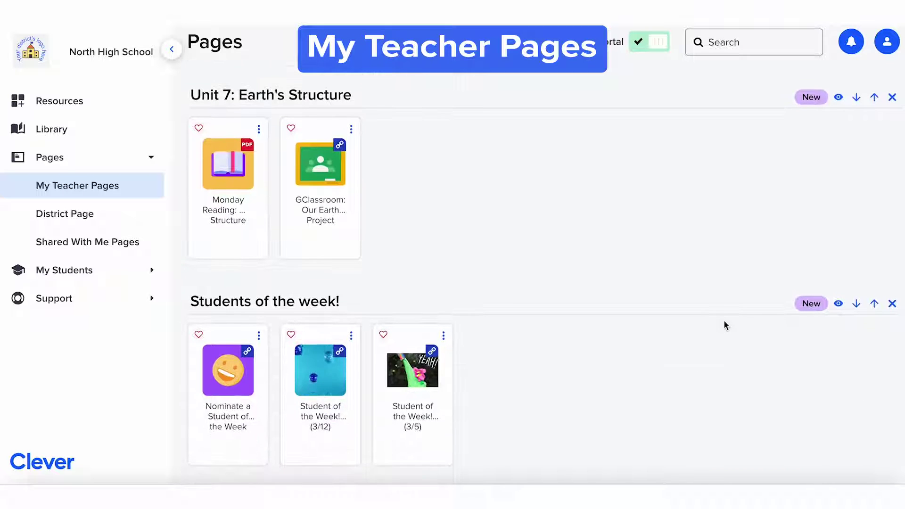
scroll(724, 325, up, 2)
scroll(725, 325, up, 6)
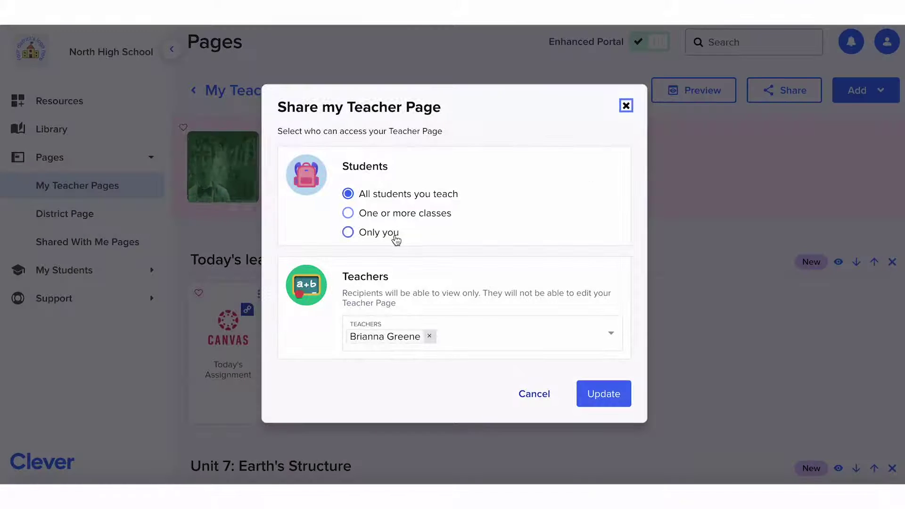
Try the visibility options, then keep the page shared with all students you teach
click(396, 239)
click(405, 217)
click(404, 222)
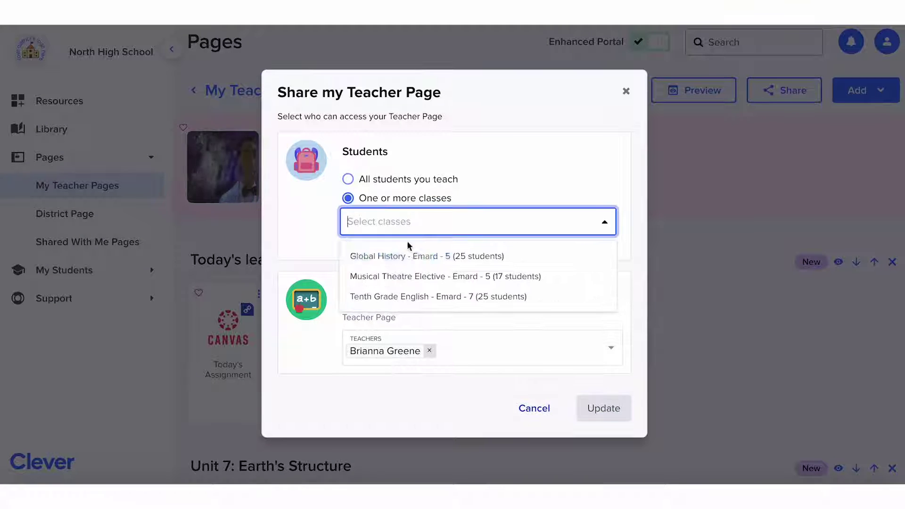
click(409, 257)
click(429, 182)
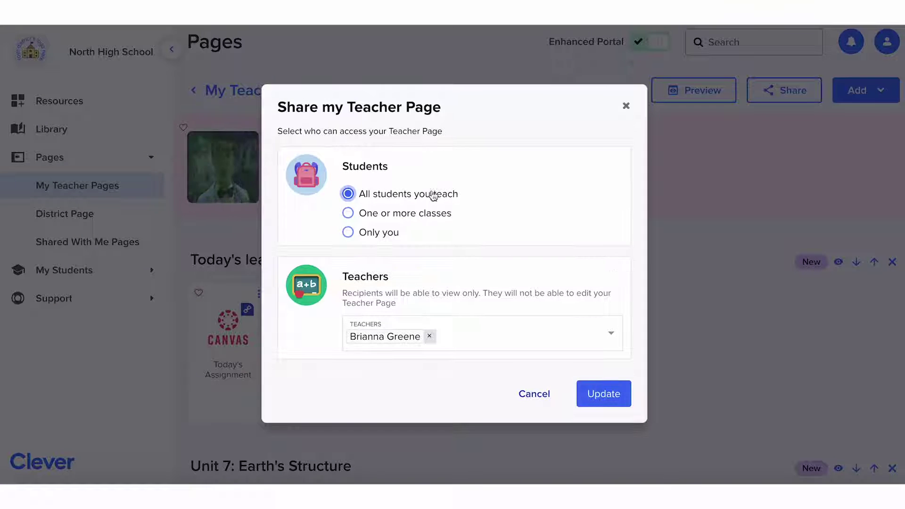
Add another teacher as a viewer, save the sharing settings, and favorite the page
click(479, 330)
click(469, 382)
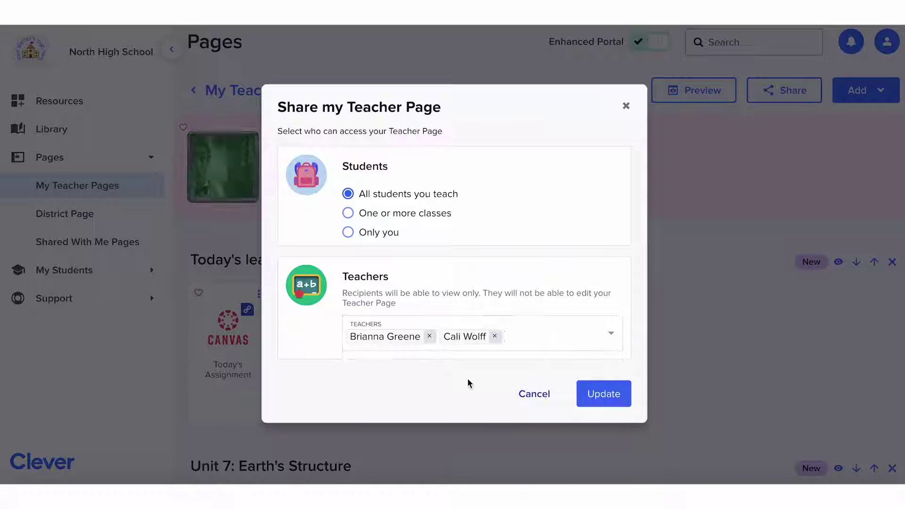
click(606, 394)
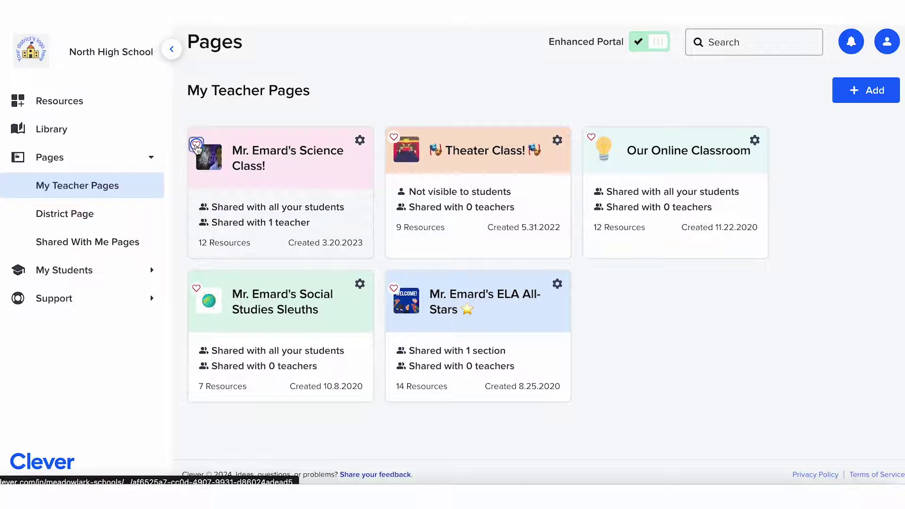
click(196, 144)
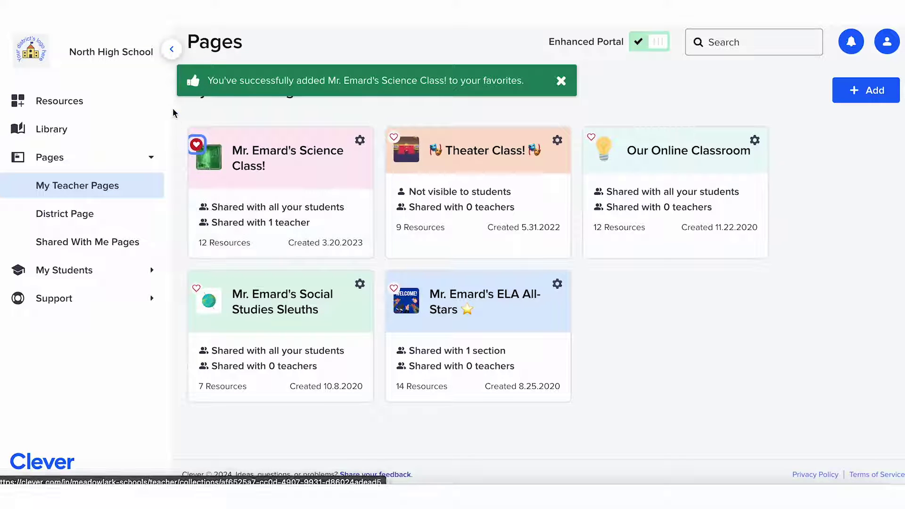
click(158, 105)
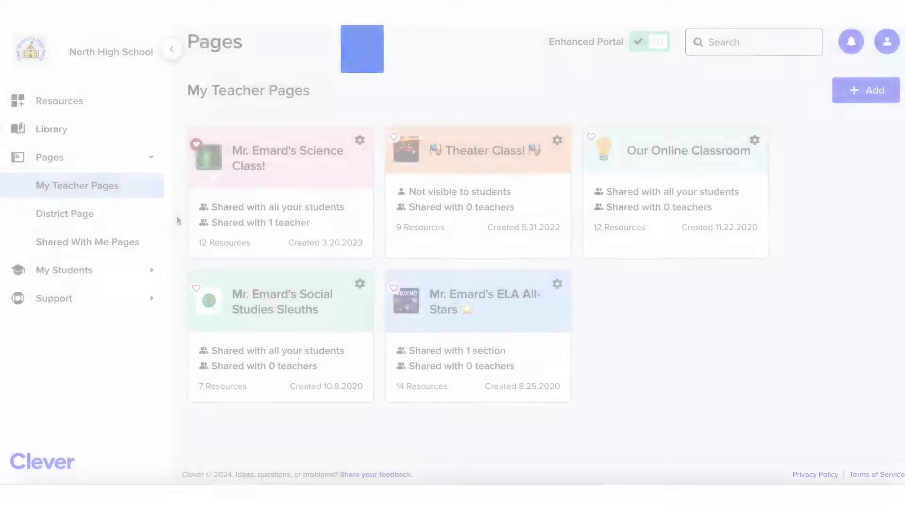
click(123, 217)
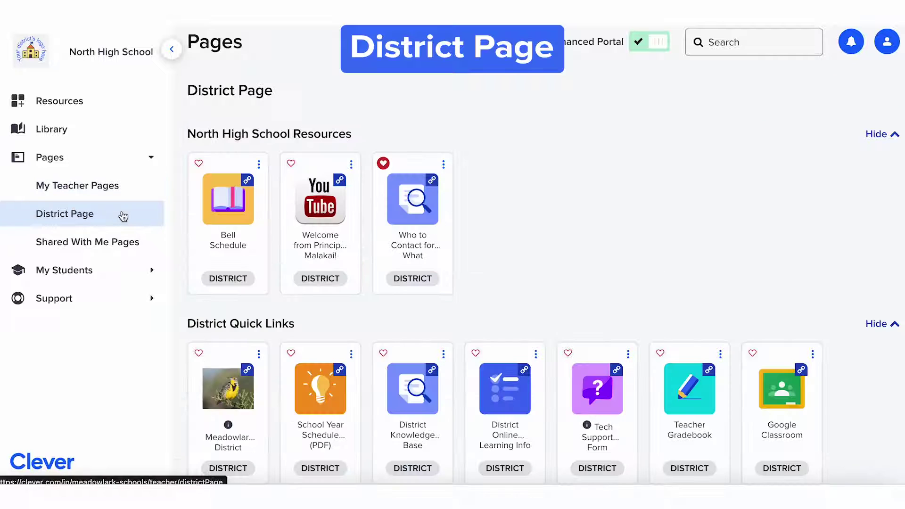
scroll(179, 222, down, 3)
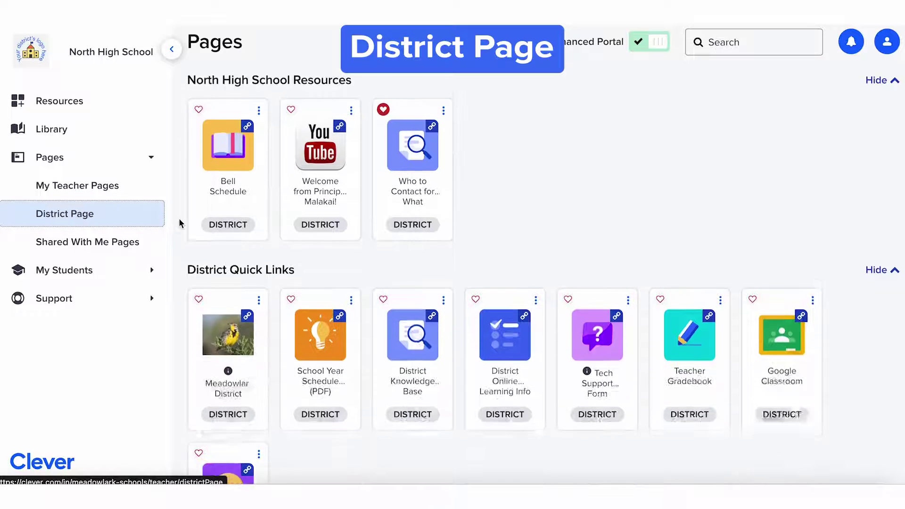
scroll(179, 223, down, 3)
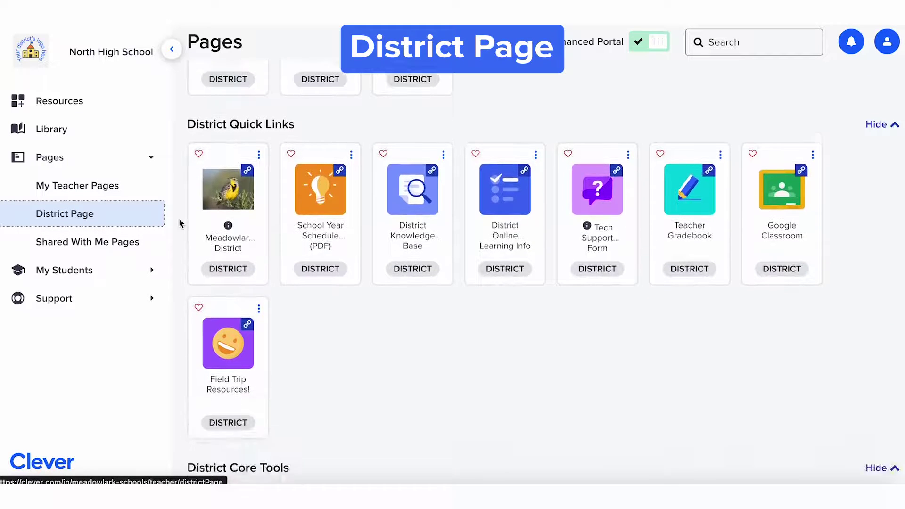
scroll(179, 221, down, 3)
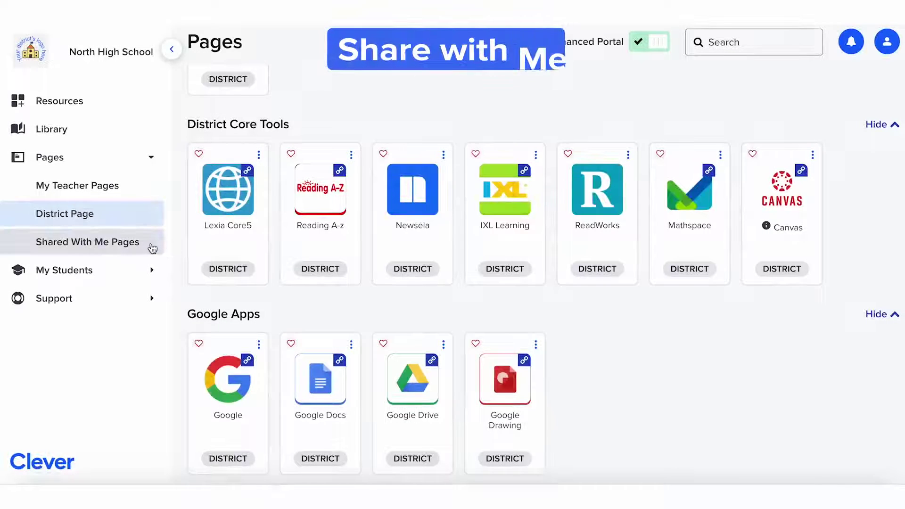
click(151, 247)
Open the page a colleague shared with you and scroll its resources
click(228, 243)
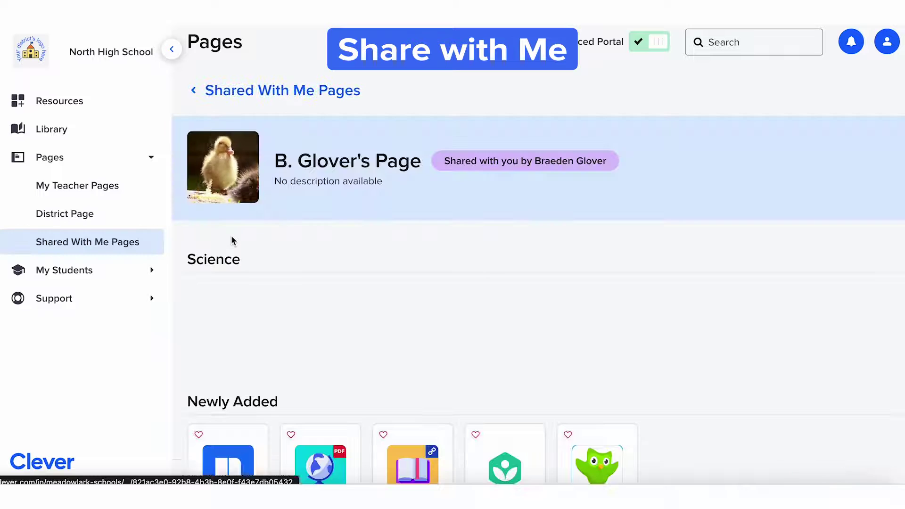
scroll(347, 352, down, 1)
scroll(347, 352, down, 2)
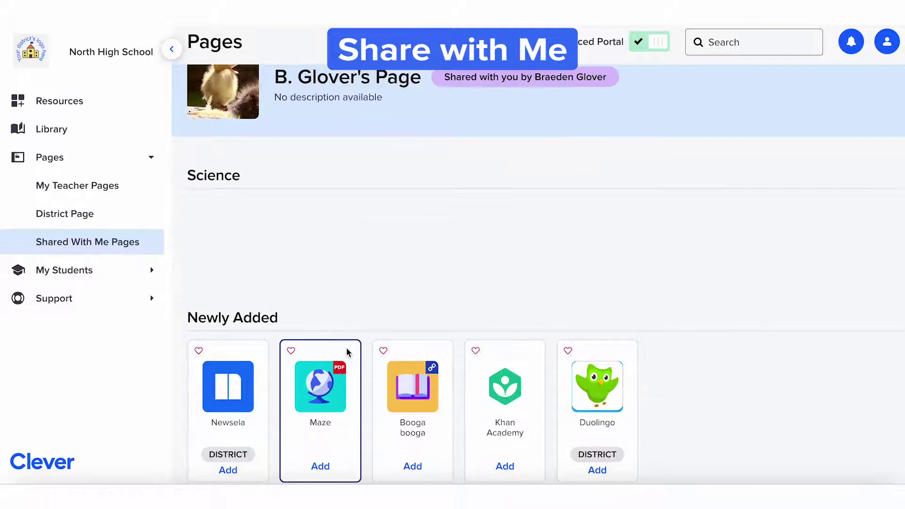
Add its Maze resource to the Science Class page under Unit 7: Earth's Structure
click(321, 428)
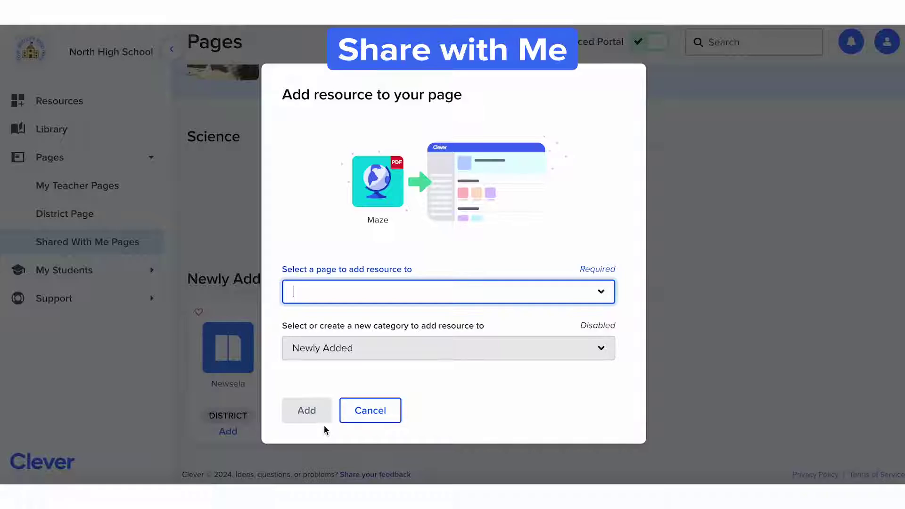
click(315, 293)
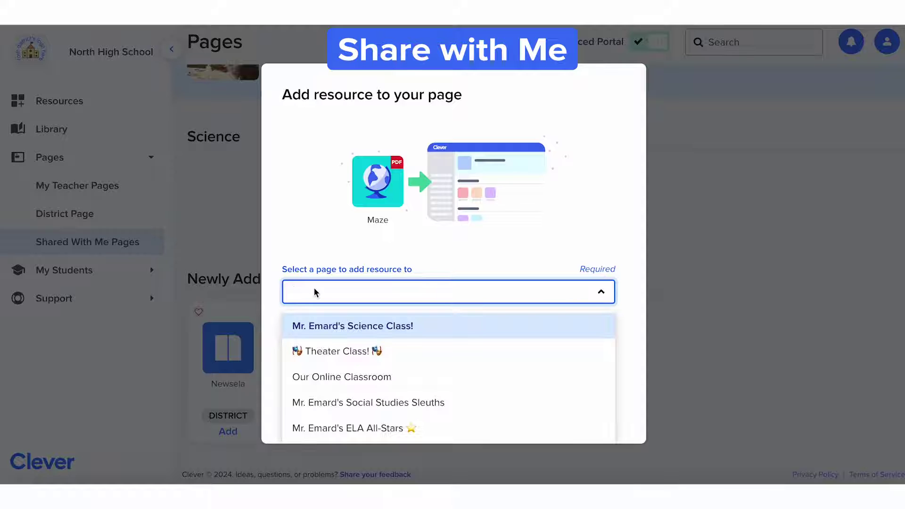
click(315, 324)
click(397, 349)
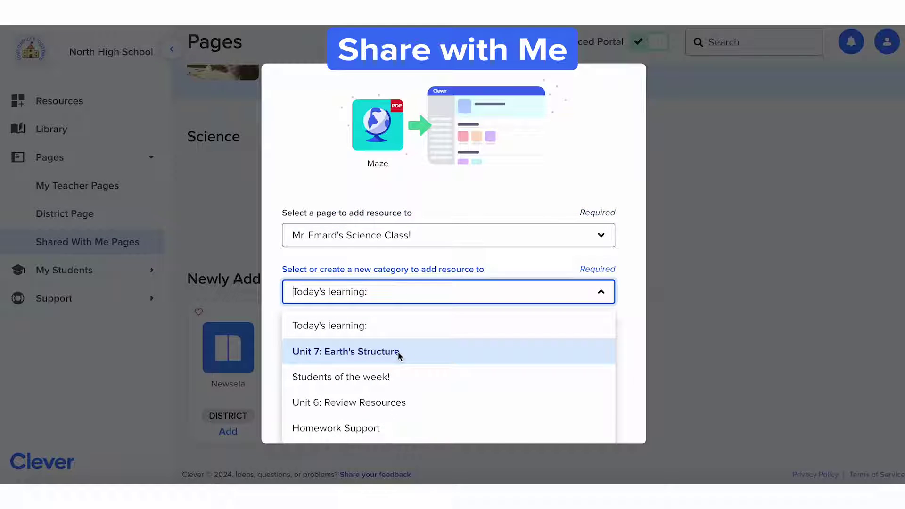
click(398, 352)
click(313, 407)
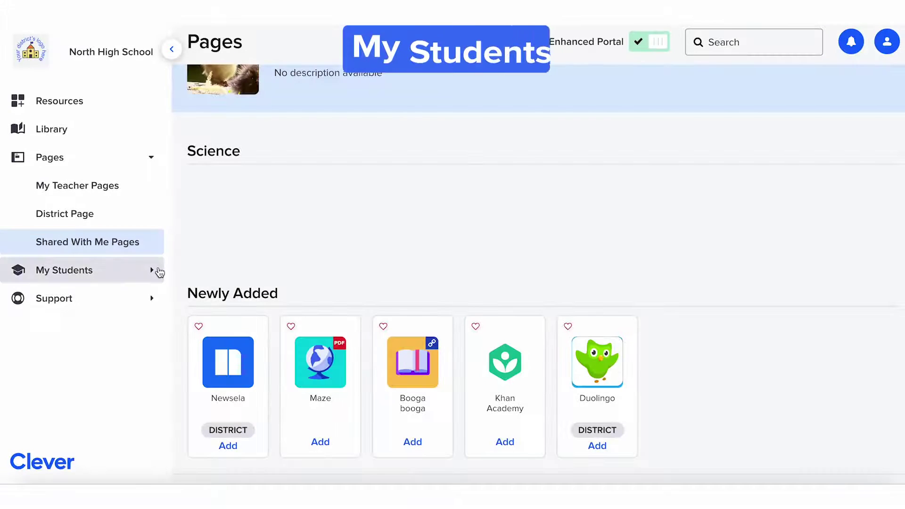
click(160, 272)
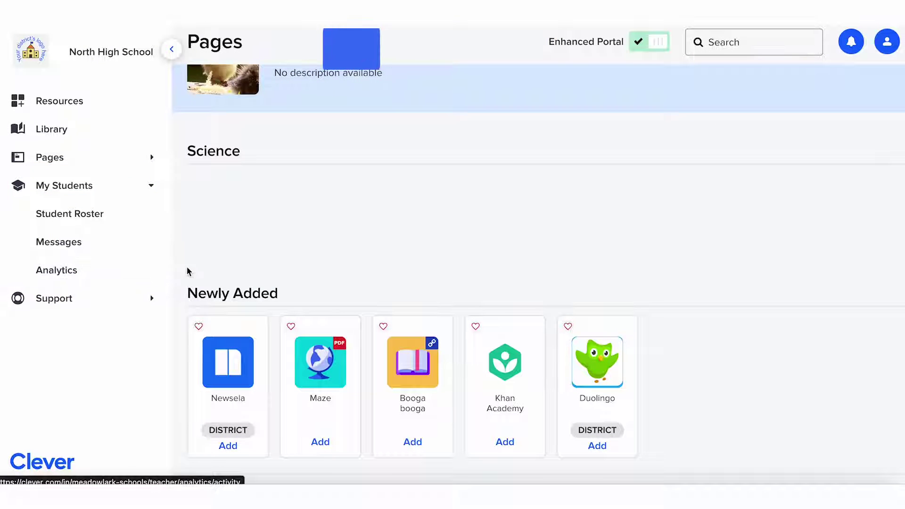
Open the Student Roster and scroll the Global History class list and one student's details
click(154, 216)
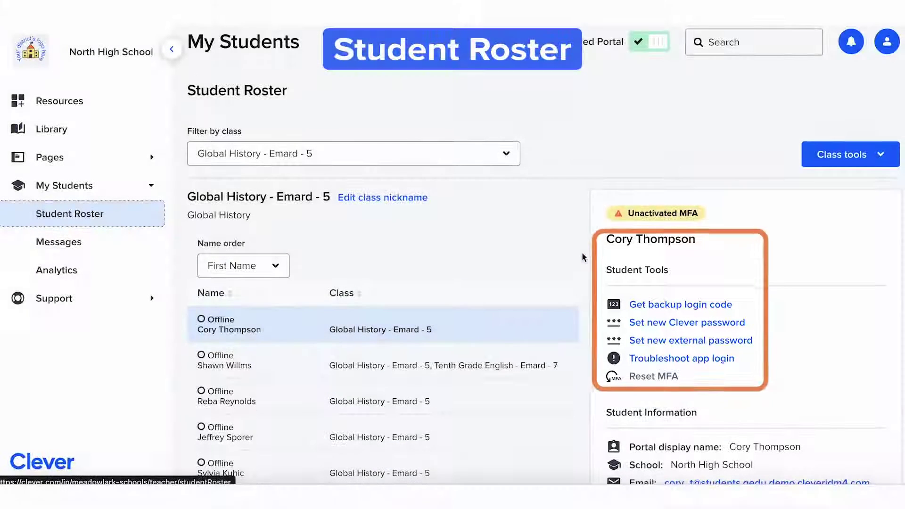
scroll(583, 257, down, 2)
scroll(583, 257, down, 4)
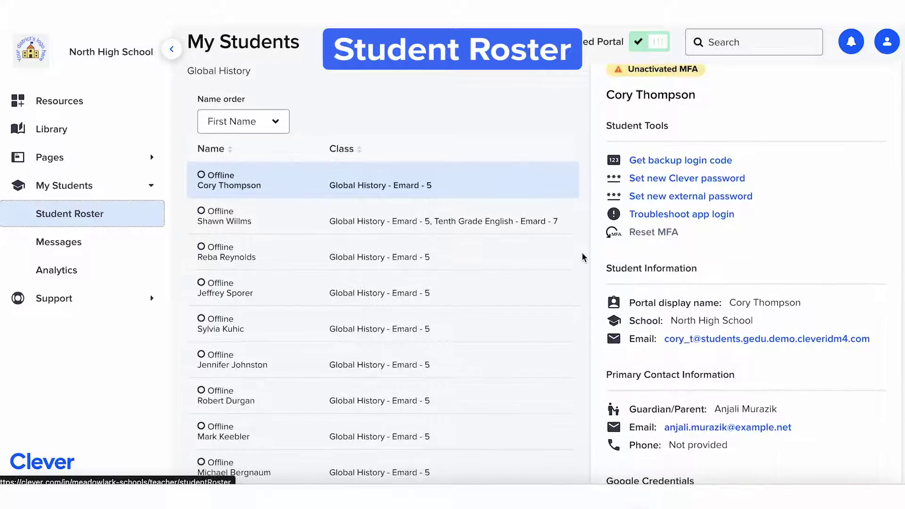
scroll(583, 257, down, 2)
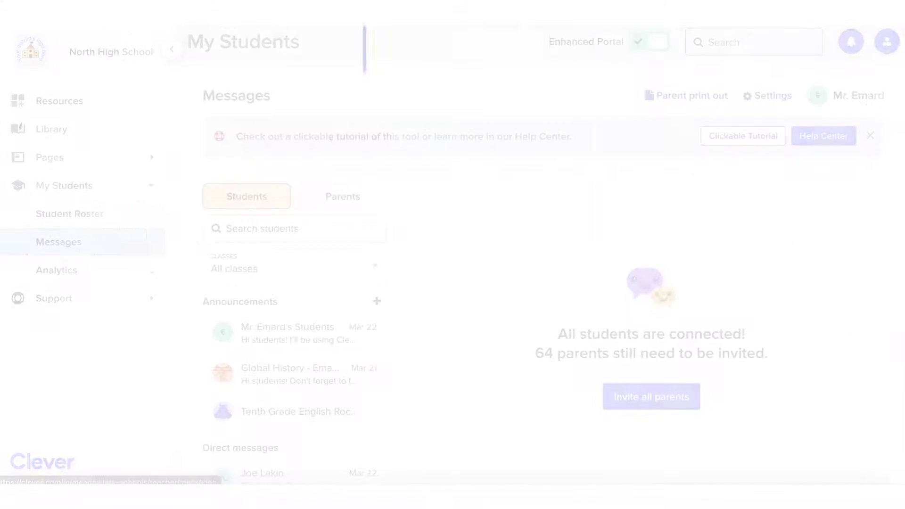
Send a student a direct message reminding them about yesterday's homework
scroll(208, 361, down, 3)
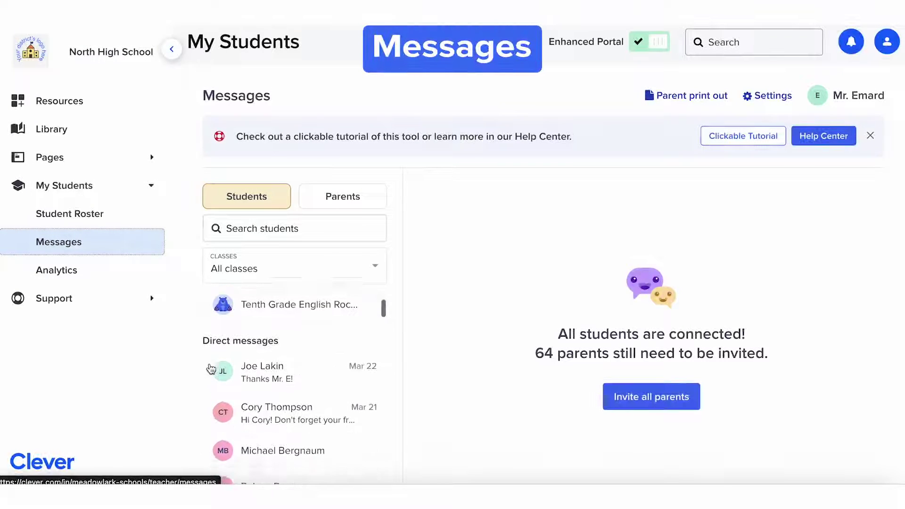
click(218, 365)
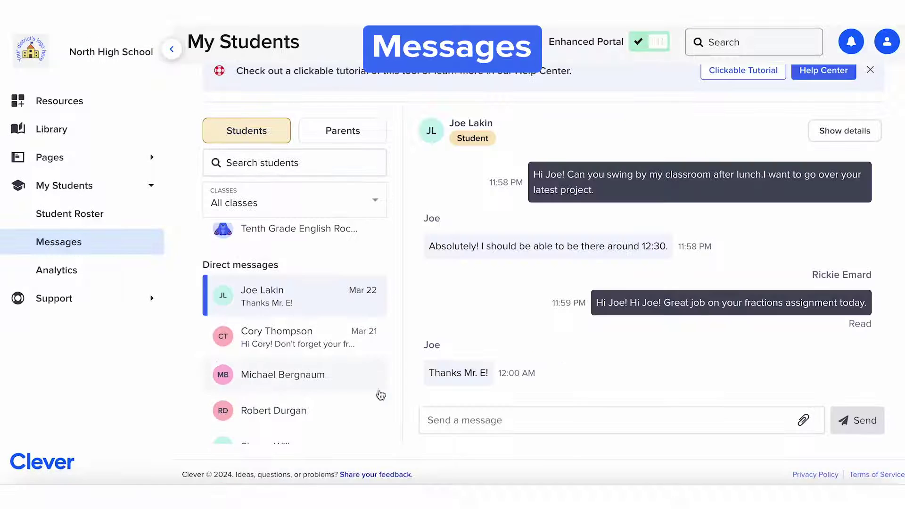
click(449, 416)
text(Hi)
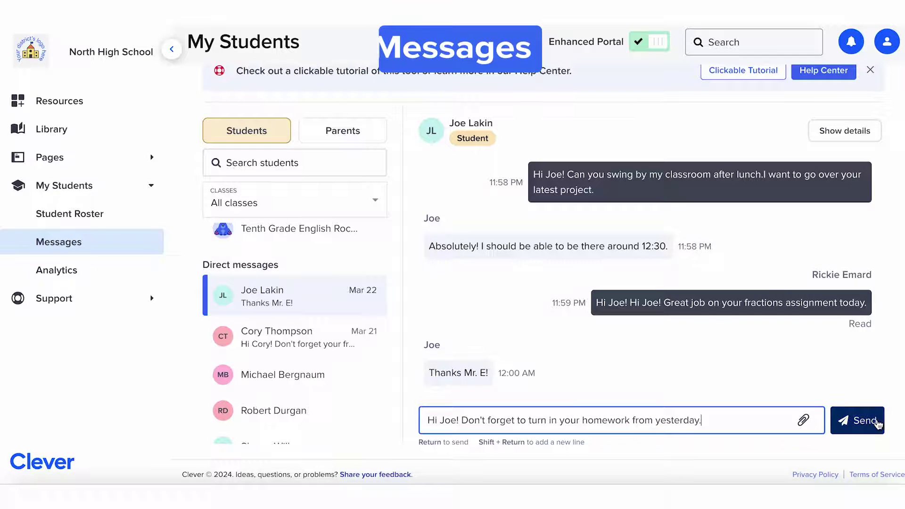
click(857, 421)
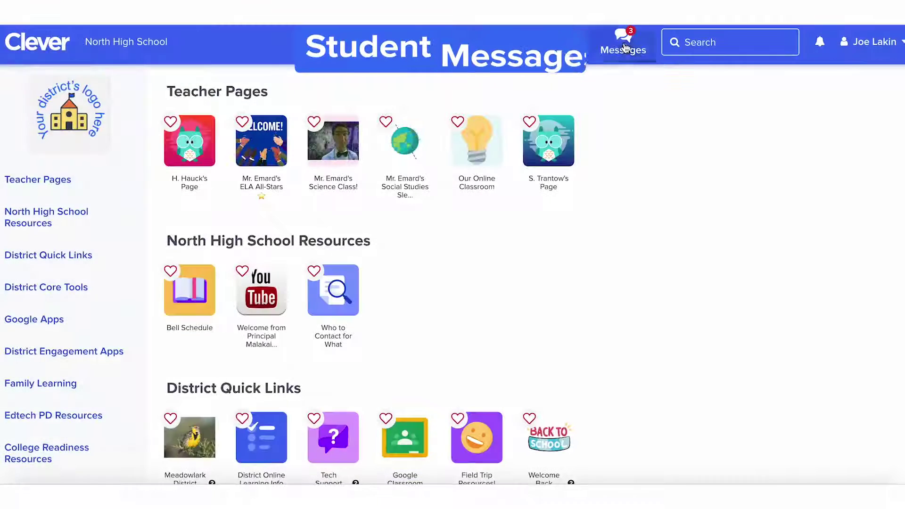
As the student, reply 'Sure thing! I'll bring it tomorrow.' to the teacher
click(623, 40)
click(291, 272)
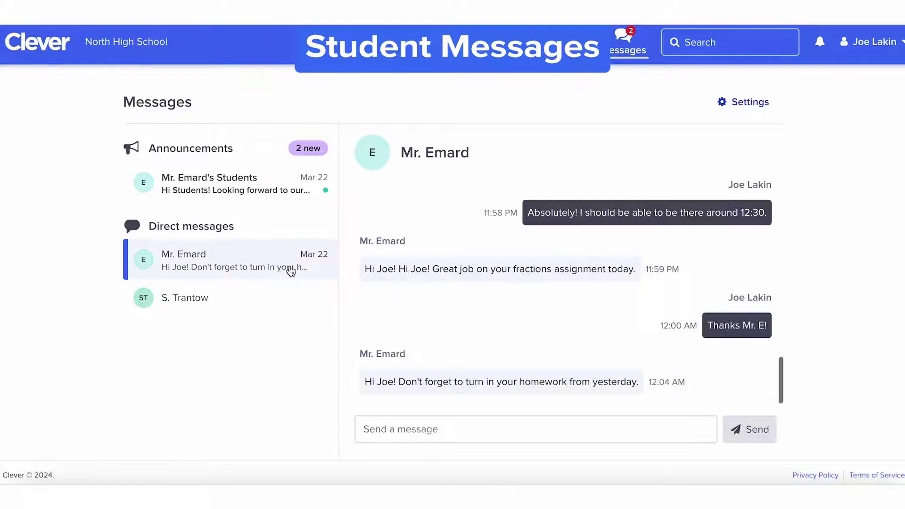
click(414, 431)
text(Sure thing! I'll bring it tomorrow.)
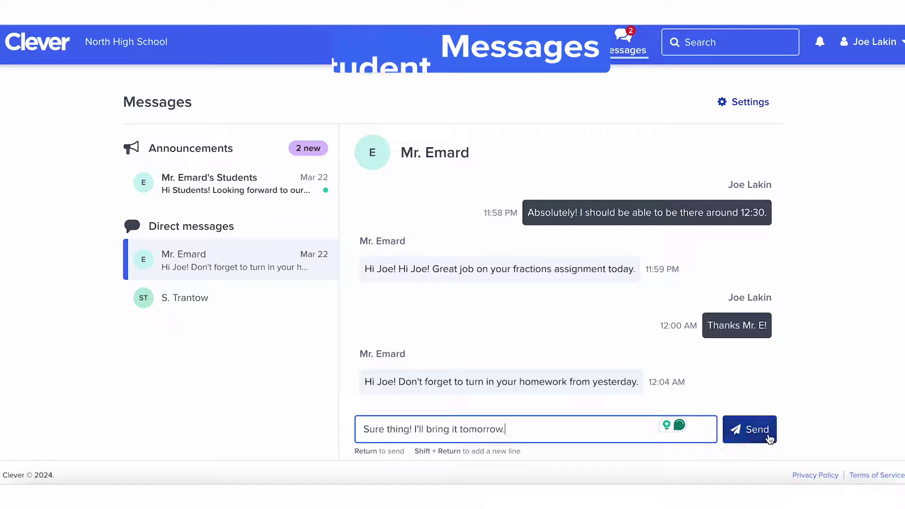
click(759, 436)
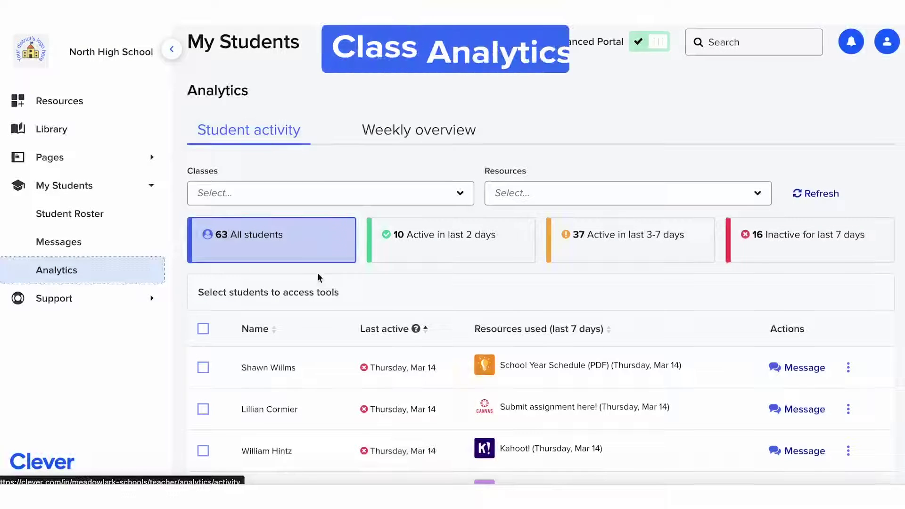
Filter class analytics to students active in the last 2 days
click(430, 255)
scroll(476, 375, down, 3)
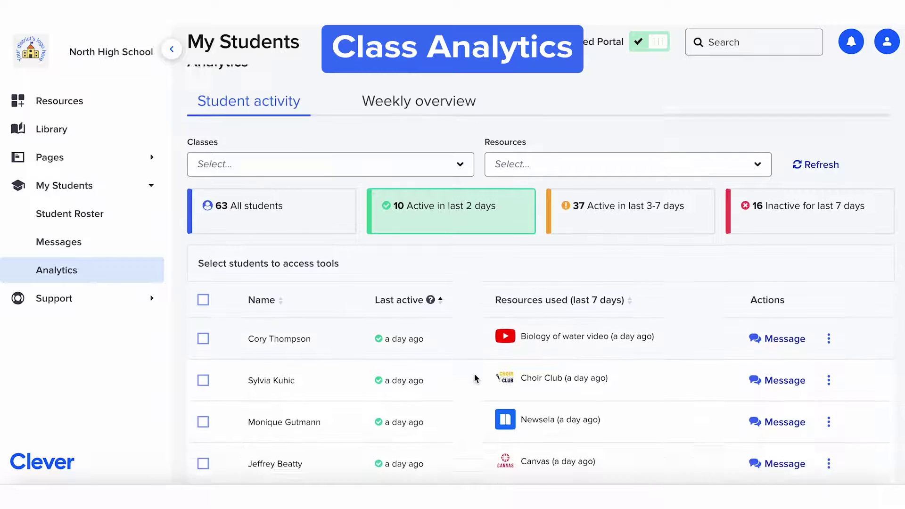
scroll(475, 376, up, 2)
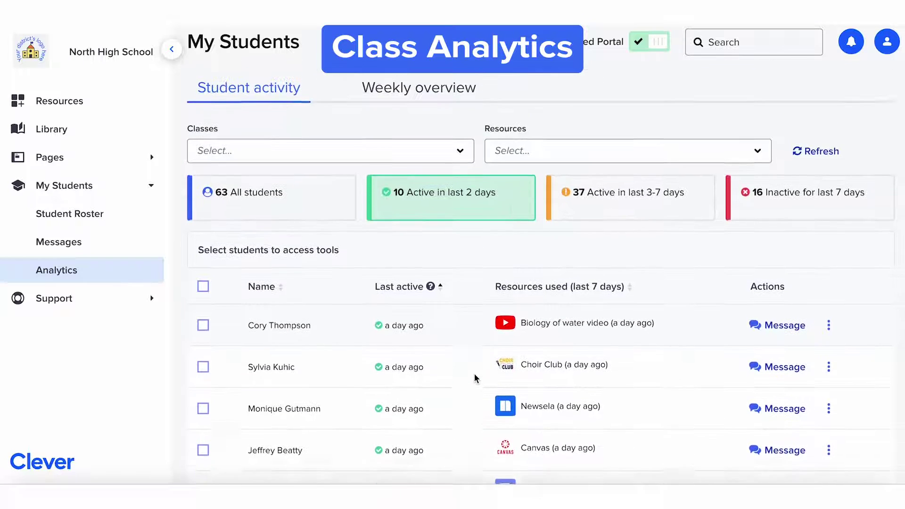
View the weekly resource-use overview and expand the Support links
click(466, 100)
scroll(601, 211, down, 1)
scroll(600, 212, down, 4)
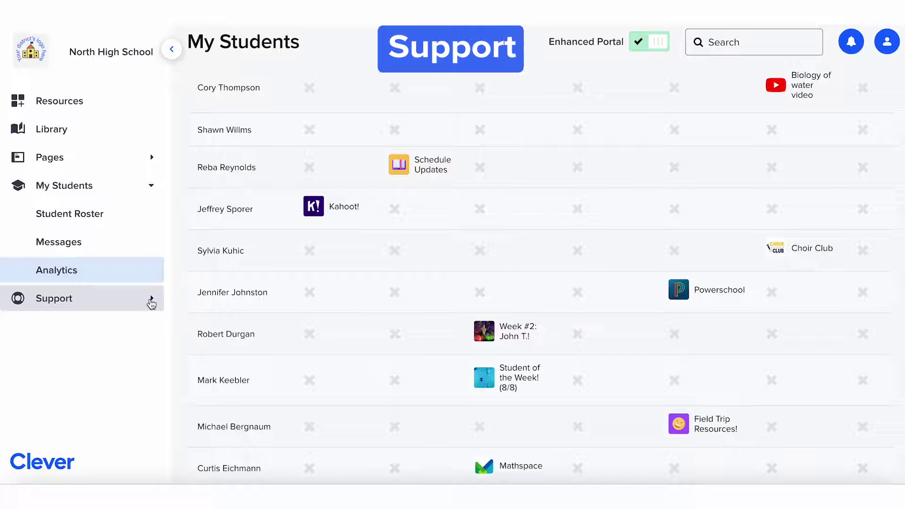
click(151, 299)
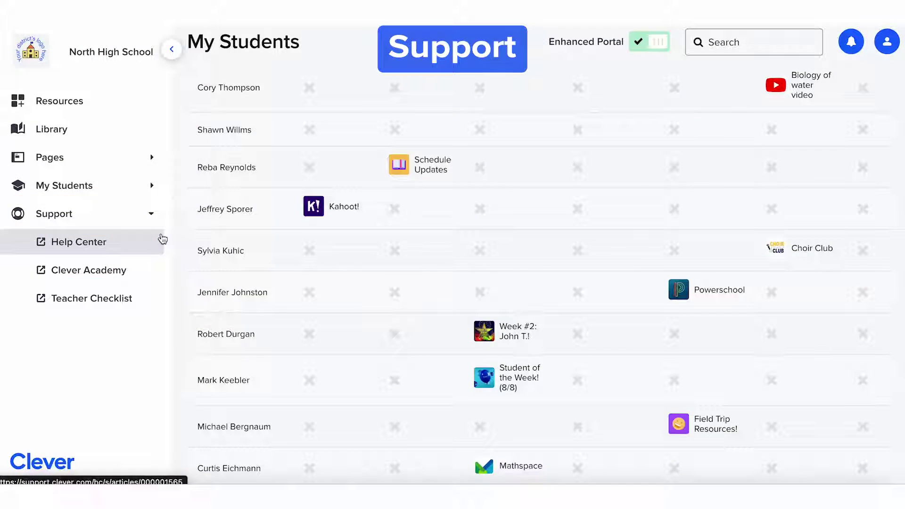
Open the Help Center article on the Enhanced Clever Portal and start a support chat as a Teacher
click(163, 241)
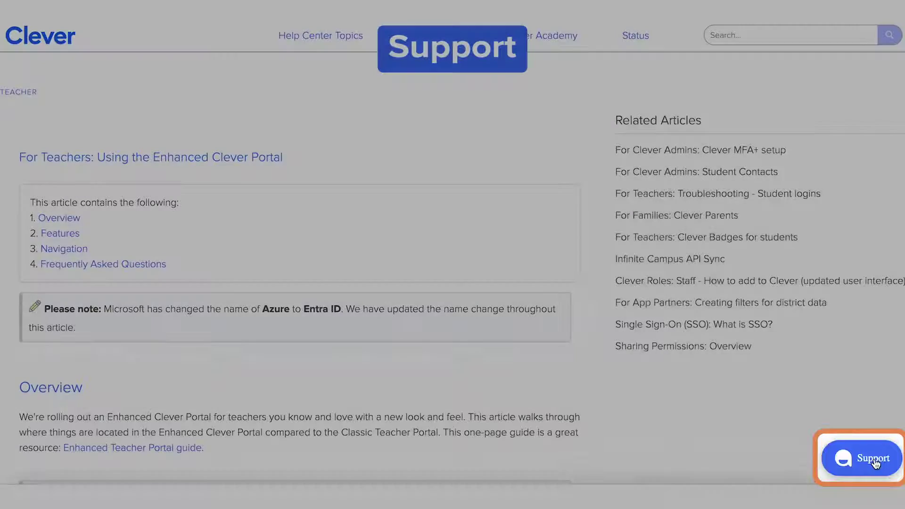
click(874, 459)
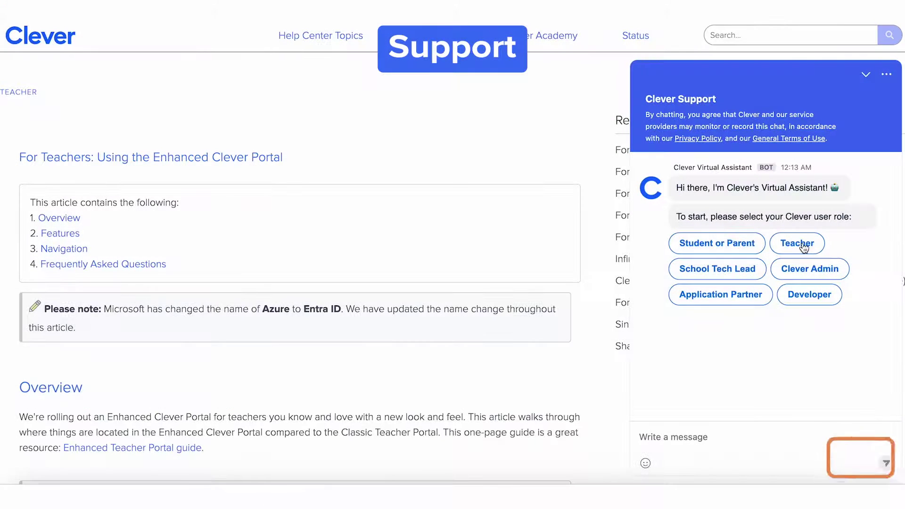